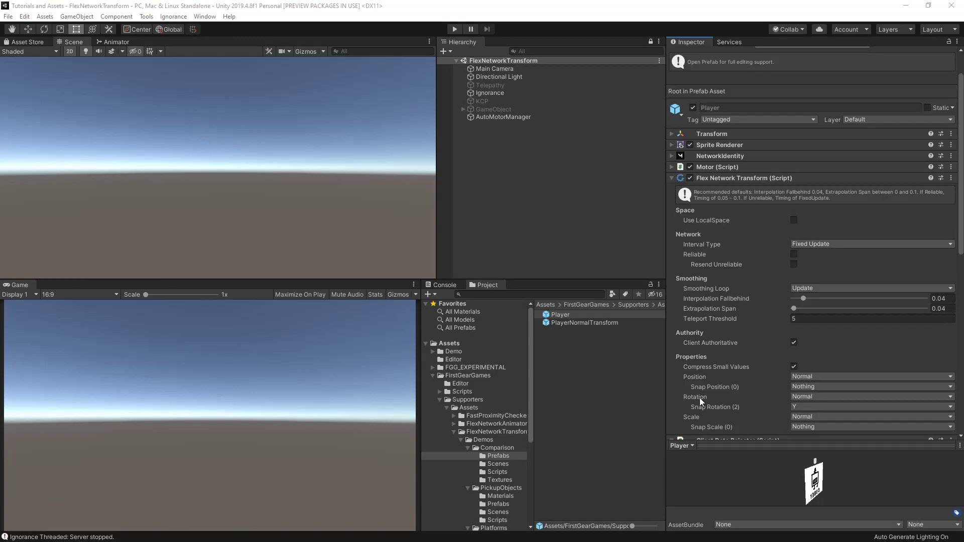
Review the Snap Rotation axis options, picking an axis and reopening the dropdown.
{"action": "left_click", "coordinate": [817, 409]}
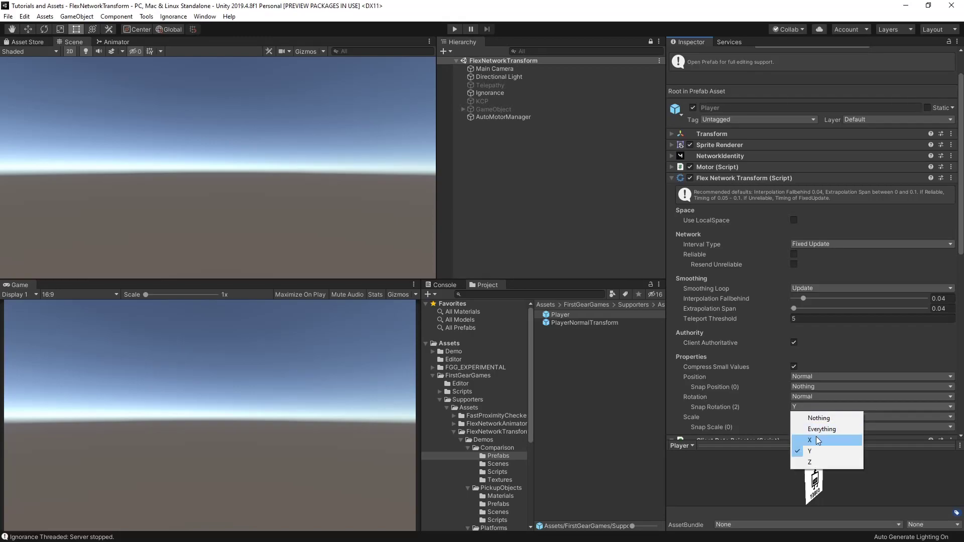
{"action": "left_click", "coordinate": [816, 436]}
{"action": "left_click", "coordinate": [809, 410]}
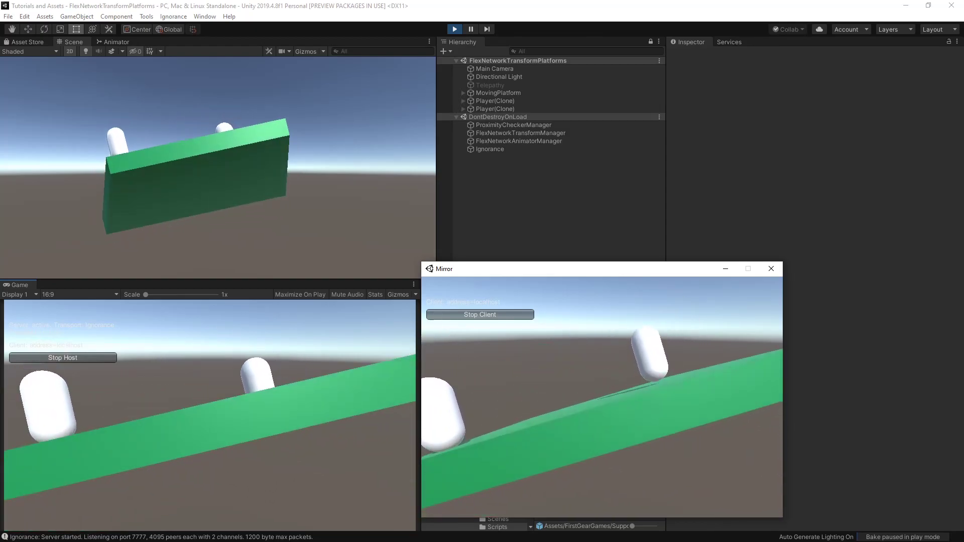
Select both Player(Clone) objects in the Hierarchy and move the Mirror client window aside.
{"action": "left_click", "coordinate": [495, 101]}
{"action": "left_click", "coordinate": [495, 109], "text": "shift"}
{"action": "left_click_drag", "start_coordinate": [553, 269], "coordinate": [518, 280]}
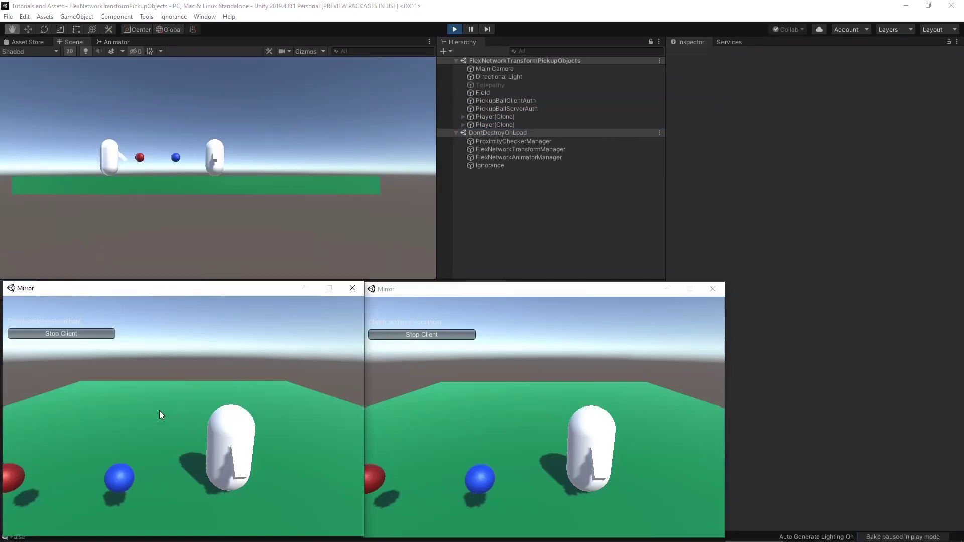
Walk the first client's player left and right with A and D to carry the red ball.
{"action": "key", "text": "d"}
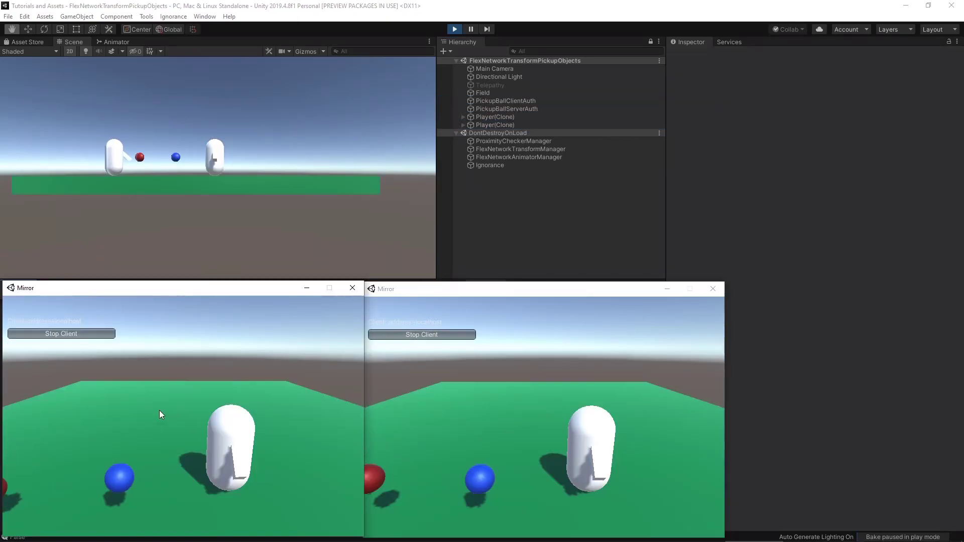
{"action": "key", "text": "a"}
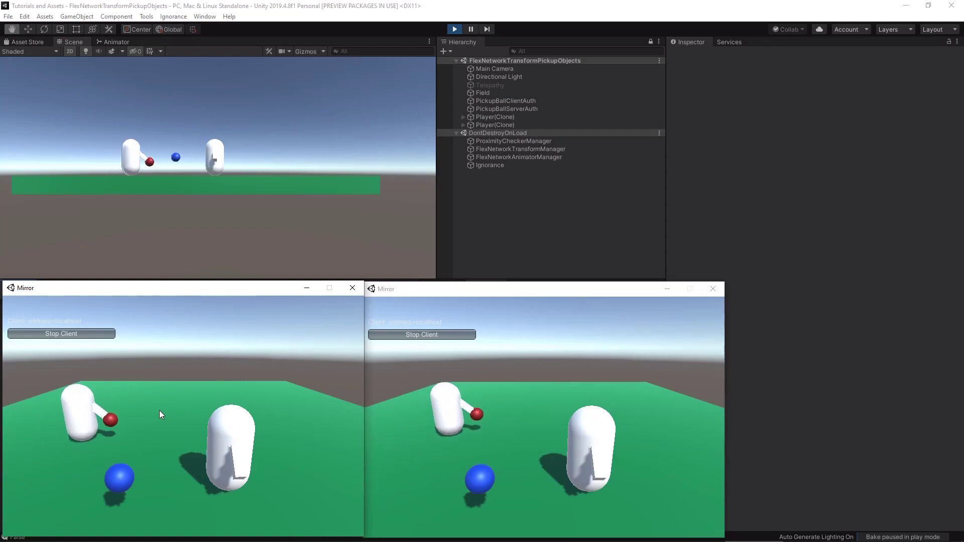
{"action": "key", "text": "a"}
{"action": "key", "text": "d"}
{"action": "key", "text": "a"}
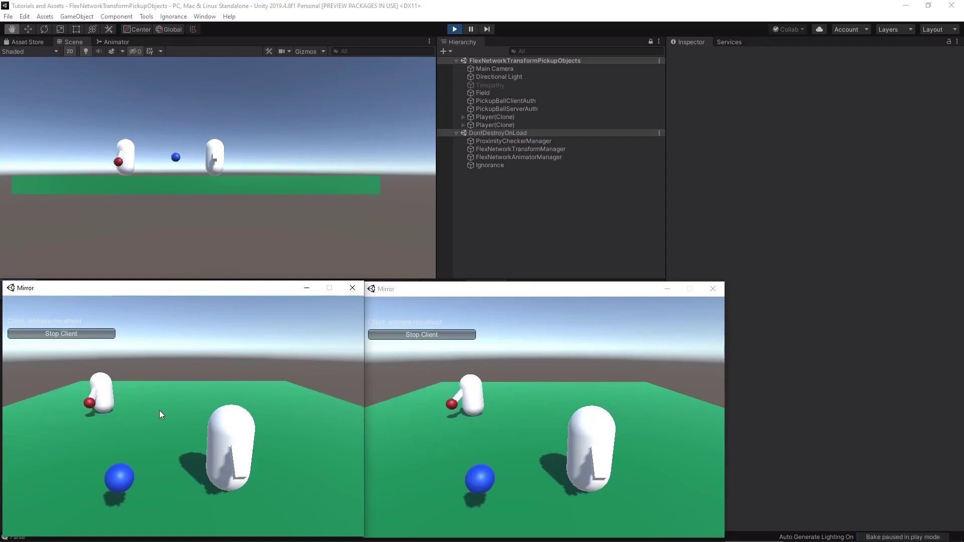
In the second client window, walk the other player with A, D and S to pick up the blue ball.
{"action": "left_click", "coordinate": [478, 411]}
{"action": "key", "text": "a"}
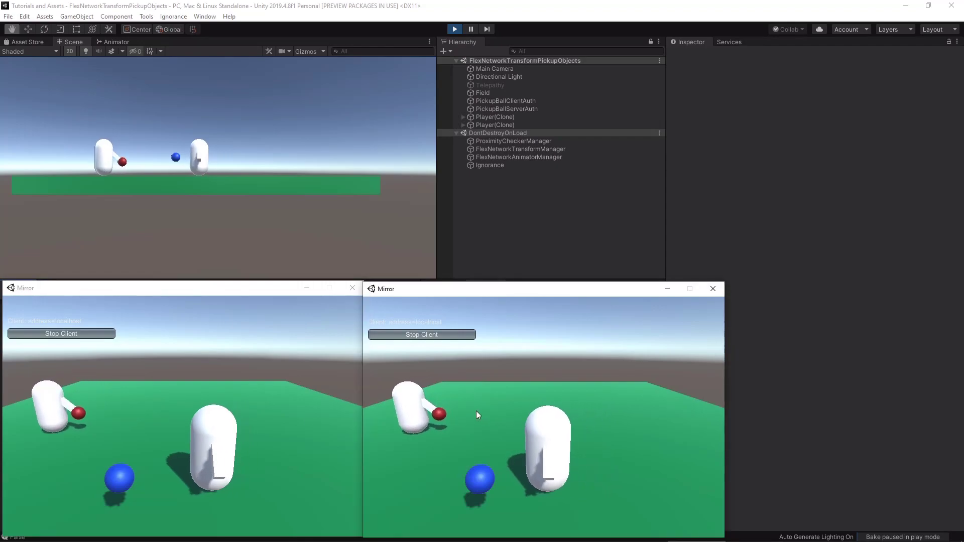
{"action": "key", "text": "d"}
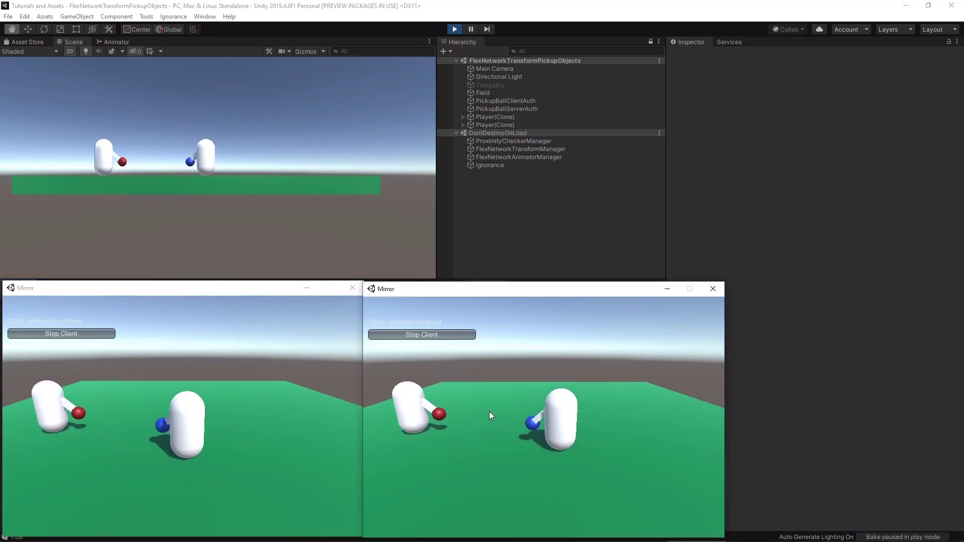
{"action": "key", "text": "s"}
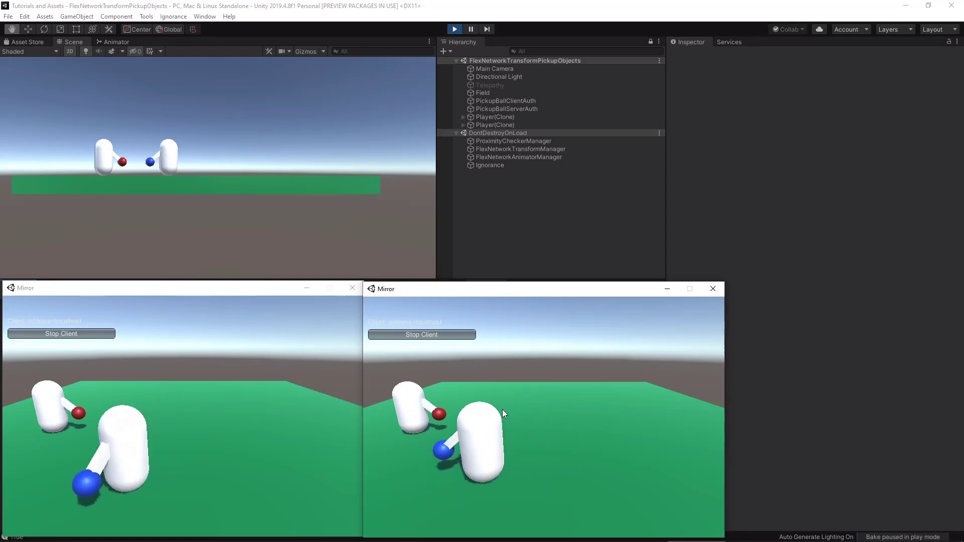
{"action": "key", "text": "d"}
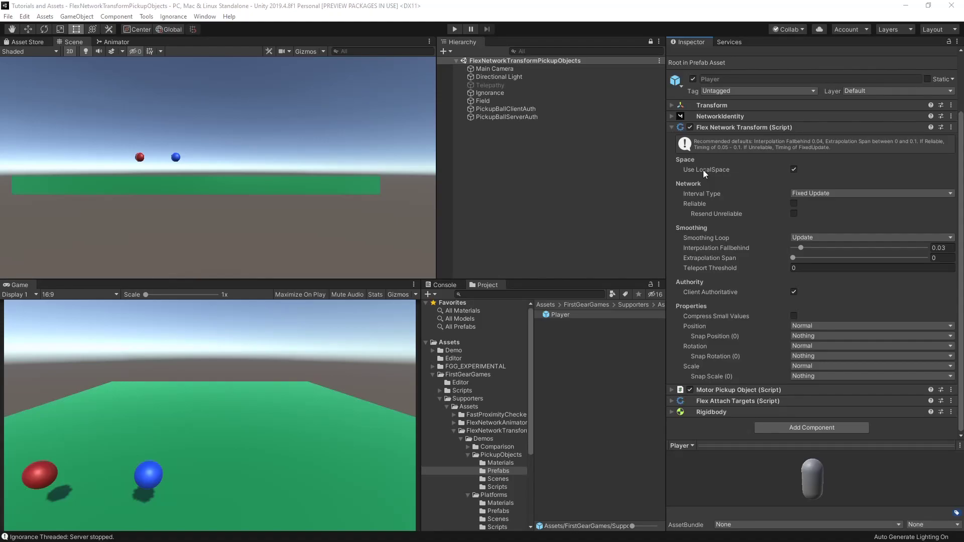
Try a 0.13 synchronize interval and Reliable sending on the Player's Flex Network Transform, then turn Reliable back off.
{"action": "mouse_move", "coordinate": [701, 195]}
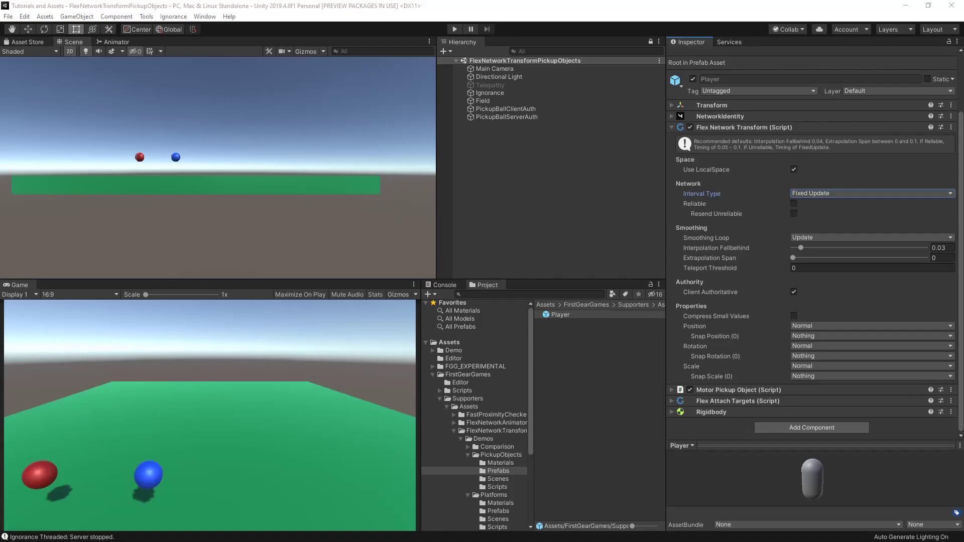
{"action": "left_click", "coordinate": [714, 226]}
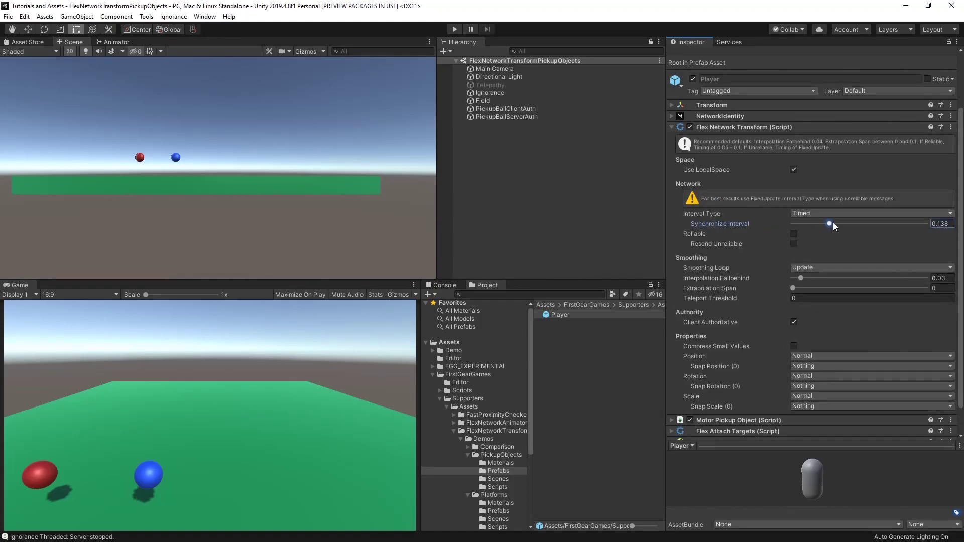
{"action": "mouse_move", "coordinate": [833, 223]}
{"action": "left_mouse_down"}
{"action": "mouse_move", "coordinate": [815, 225]}
{"action": "mouse_move", "coordinate": [830, 226]}
{"action": "left_mouse_up"}
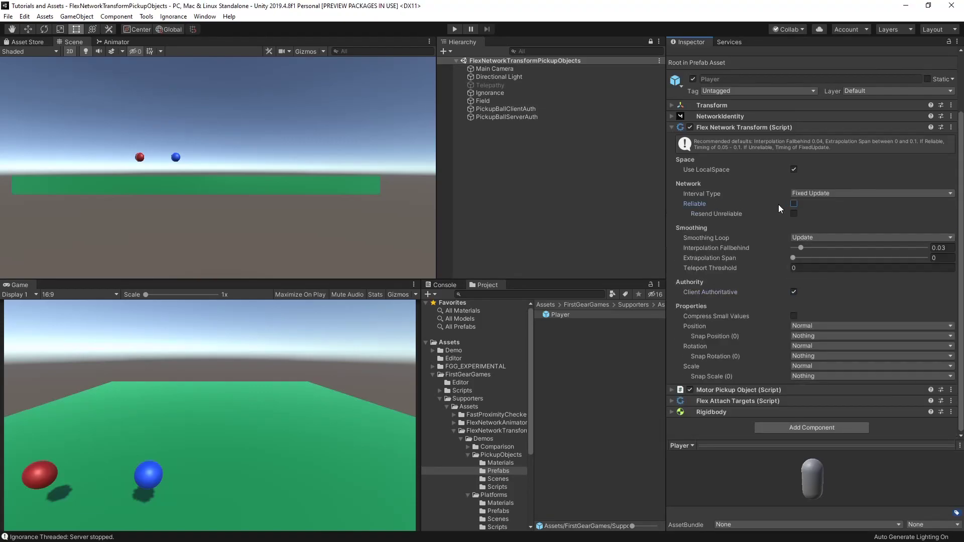
{"action": "left_click", "coordinate": [793, 204]}
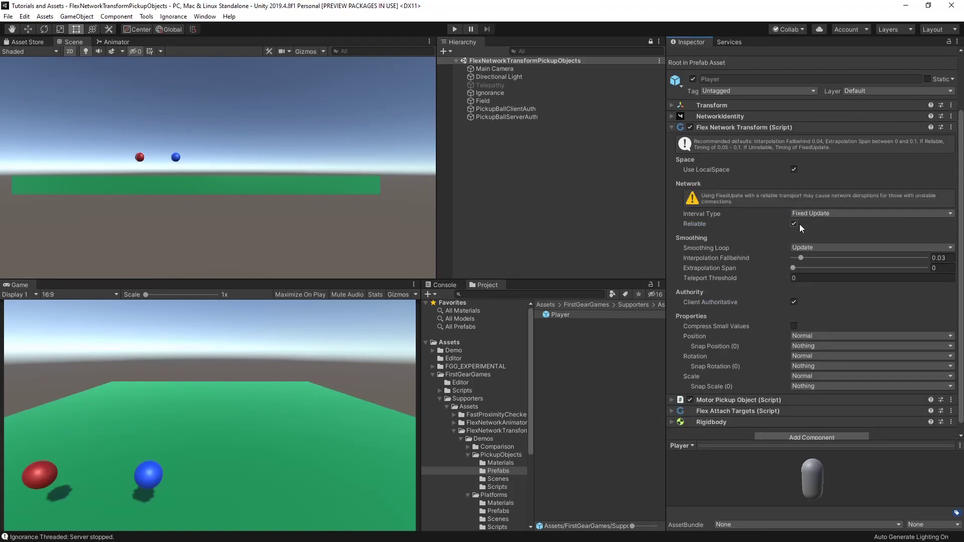
{"action": "left_click", "coordinate": [794, 224]}
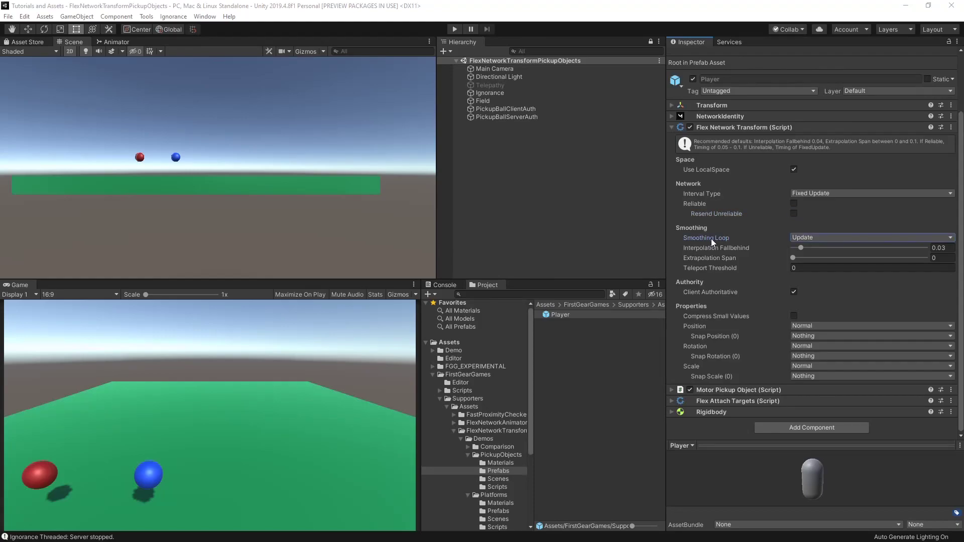
Keep Smoothing Loop on Update, set Extrapolation Span to 0.1 and raise Interpolation Fallbehind to 0.06.
{"action": "left_click", "coordinate": [808, 236]}
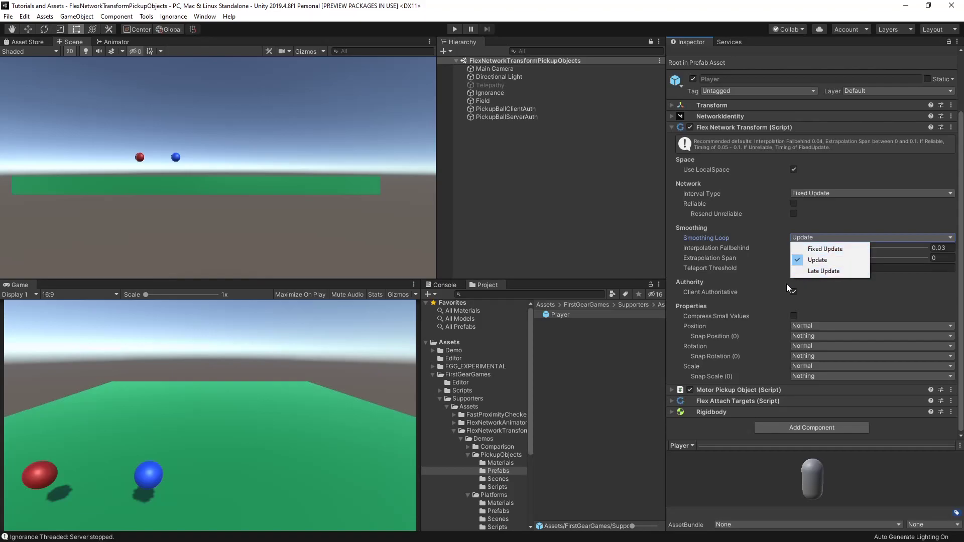
{"action": "left_click", "coordinate": [710, 239]}
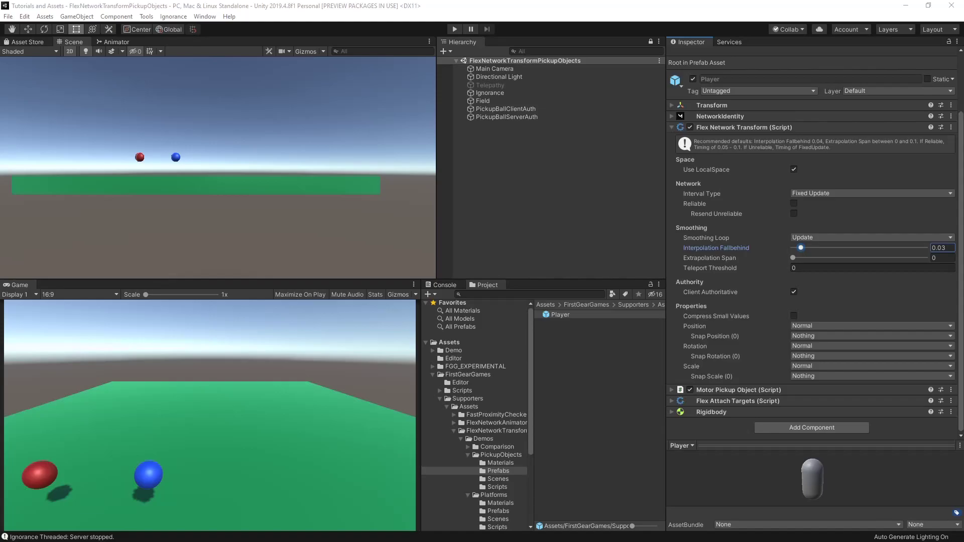
{"action": "left_click", "coordinate": [944, 258]}
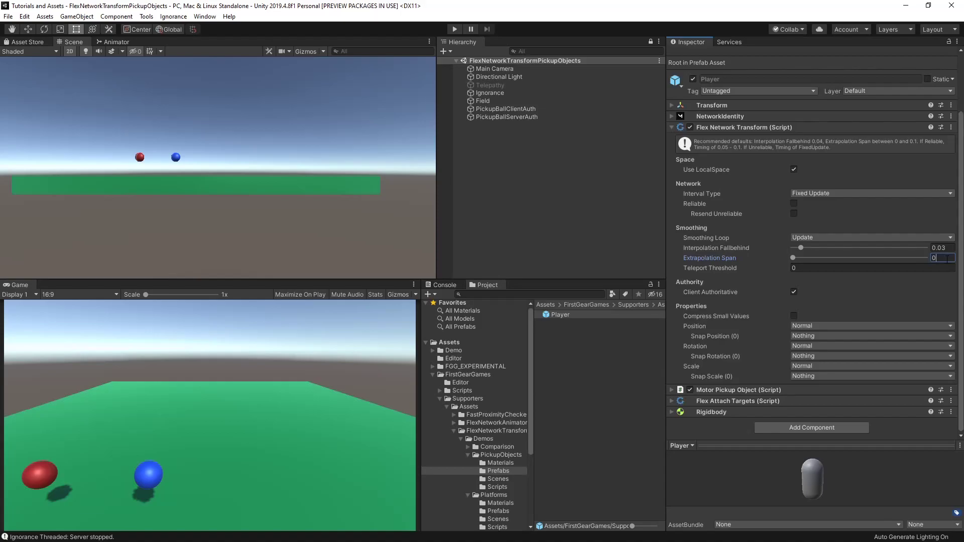
{"action": "type", "text": ".1"}
{"action": "key", "text": "Tab"}
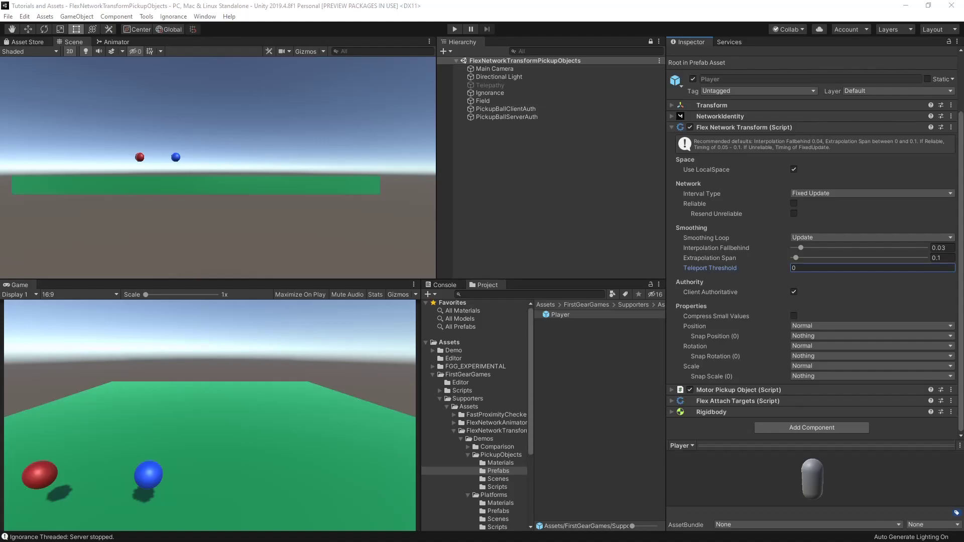
{"action": "left_click_drag", "start_coordinate": [718, 248], "coordinate": [733, 260]}
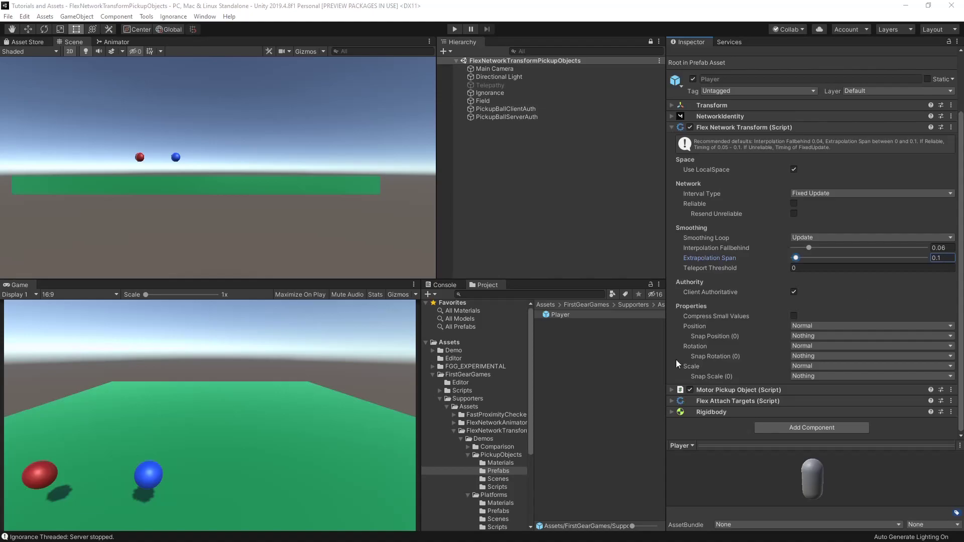
Lower Extrapolation Span to 0.03 and uncheck Client Authoritative on the Player.
{"action": "left_click_drag", "start_coordinate": [795, 258], "coordinate": [794, 258]}
{"action": "left_click", "coordinate": [704, 292]}
{"action": "left_click", "coordinate": [793, 292]}
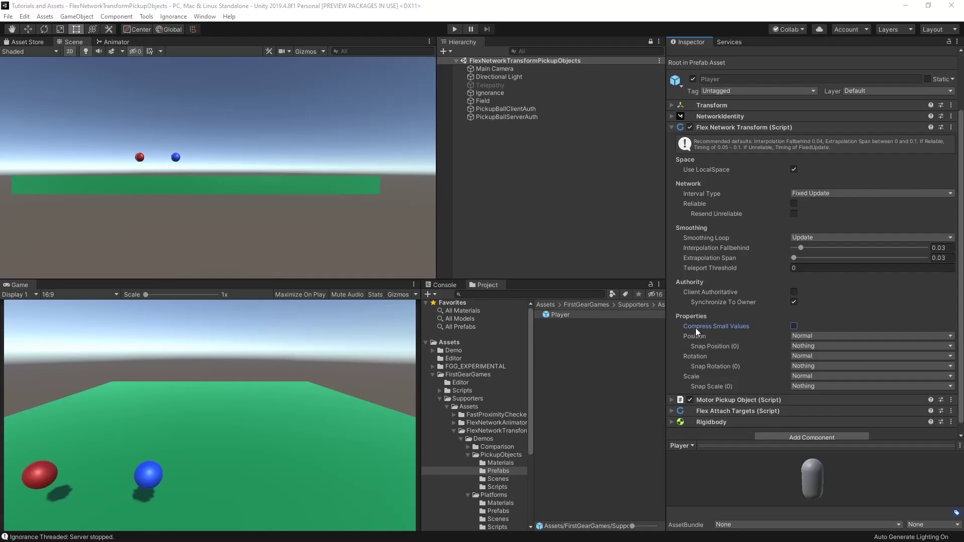
Check Compress Small Values in the Player's Flex Network Transform.
{"action": "left_click", "coordinate": [794, 326]}
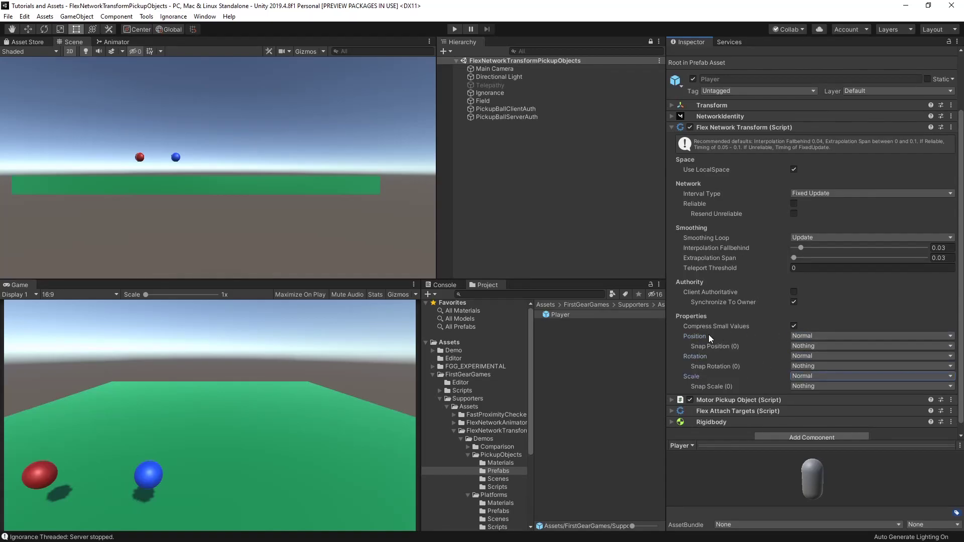
{"action": "left_click", "coordinate": [808, 335]}
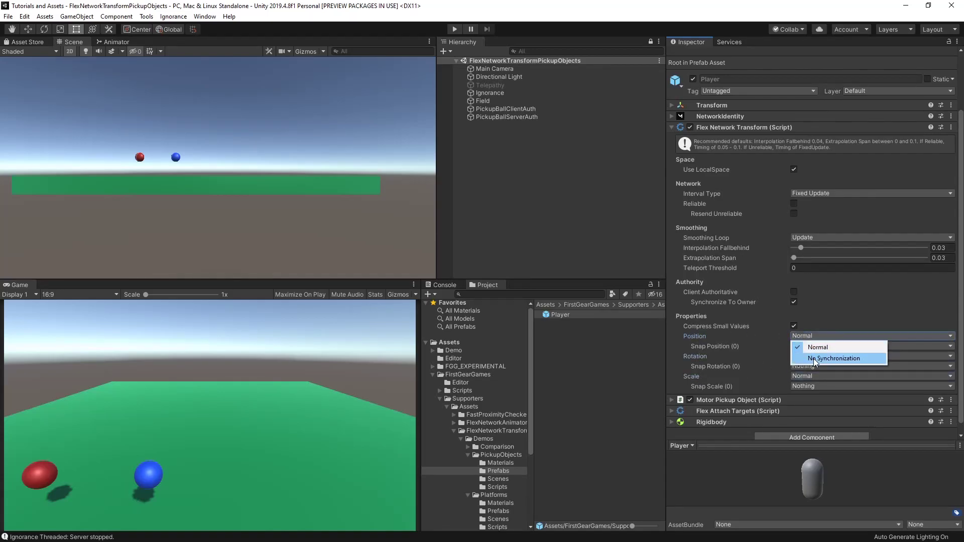
{"action": "left_click", "coordinate": [813, 358]}
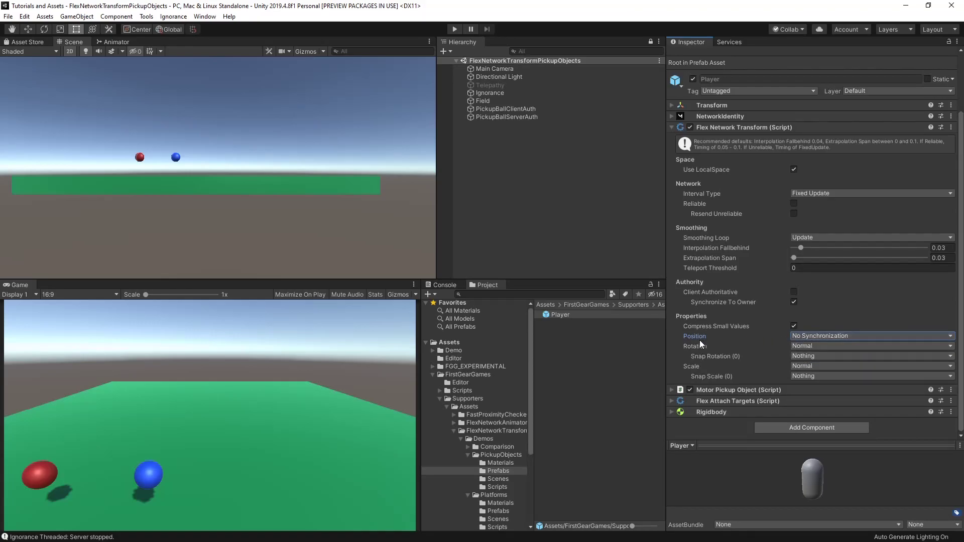
{"action": "left_click", "coordinate": [800, 336]}
{"action": "left_click", "coordinate": [811, 346]}
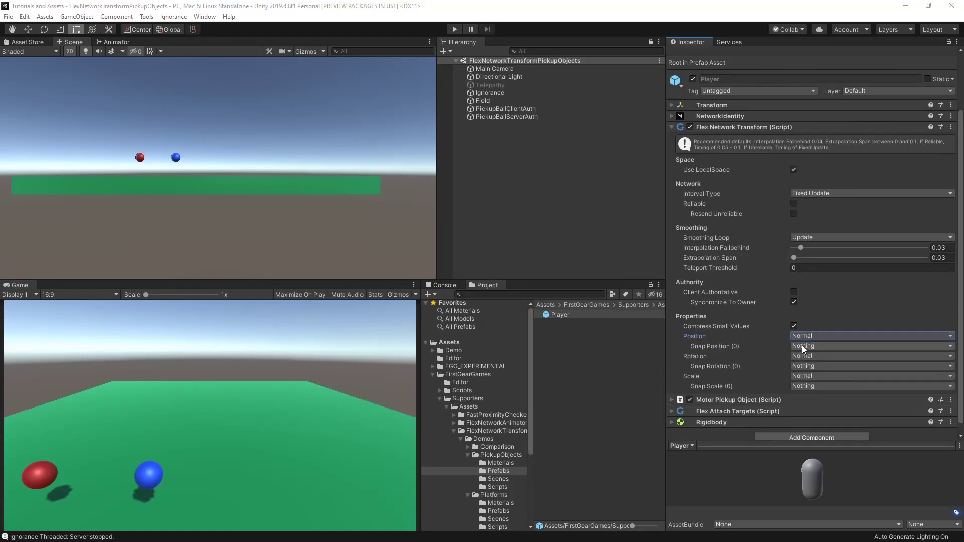
{"action": "left_click", "coordinate": [803, 345]}
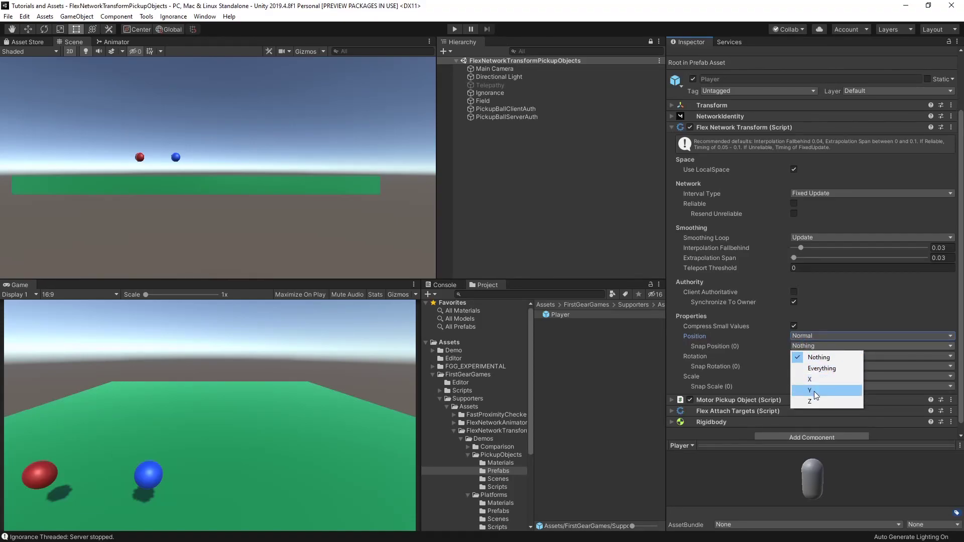
{"action": "left_click", "coordinate": [815, 390]}
{"action": "left_click", "coordinate": [801, 346]}
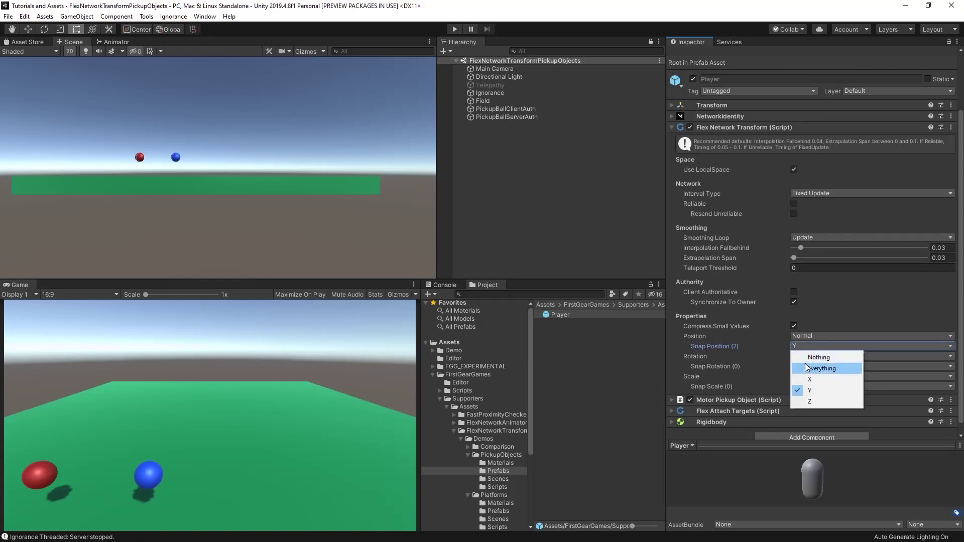
{"action": "left_click", "coordinate": [807, 358]}
{"action": "left_click", "coordinate": [812, 366]}
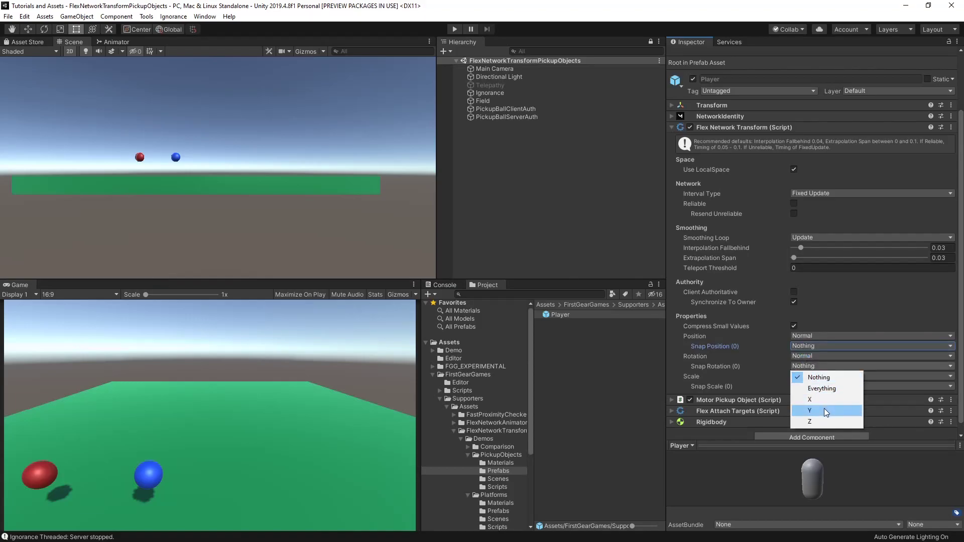
{"action": "left_click", "coordinate": [823, 410]}
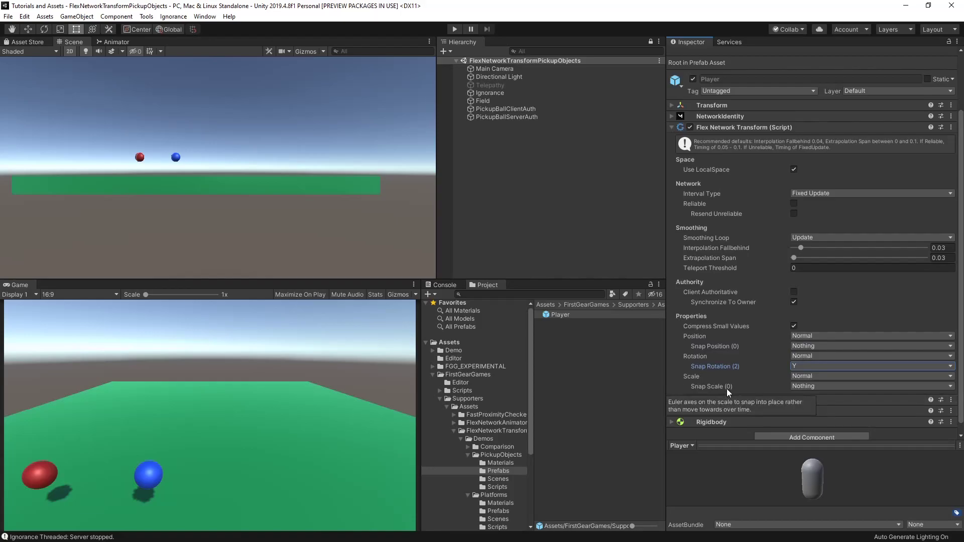
{"action": "key", "text": "ctrl+z"}
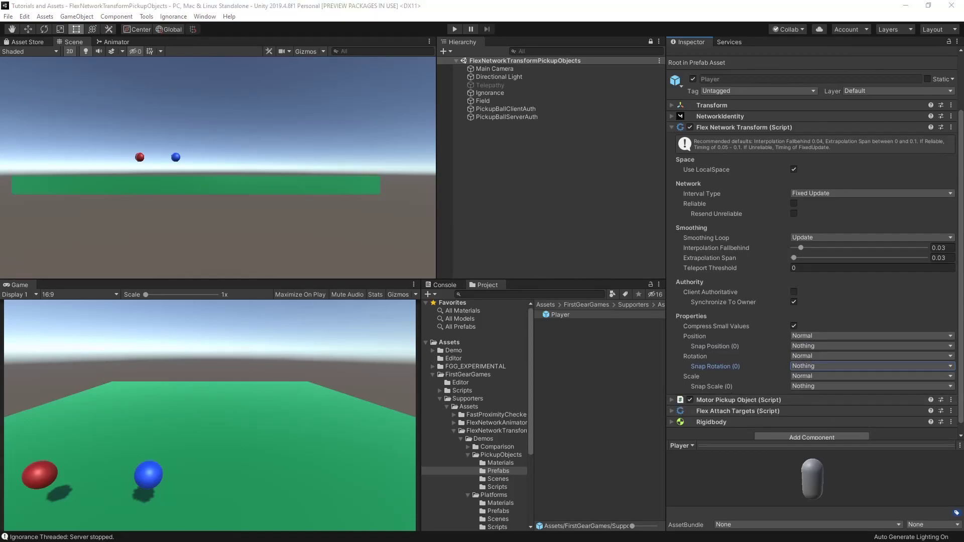